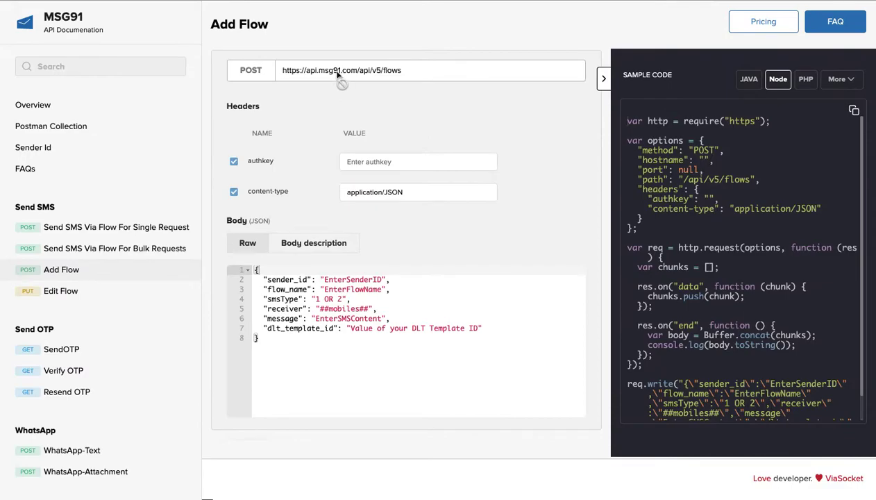
triple_click(337, 71)
key("ctrl+c")
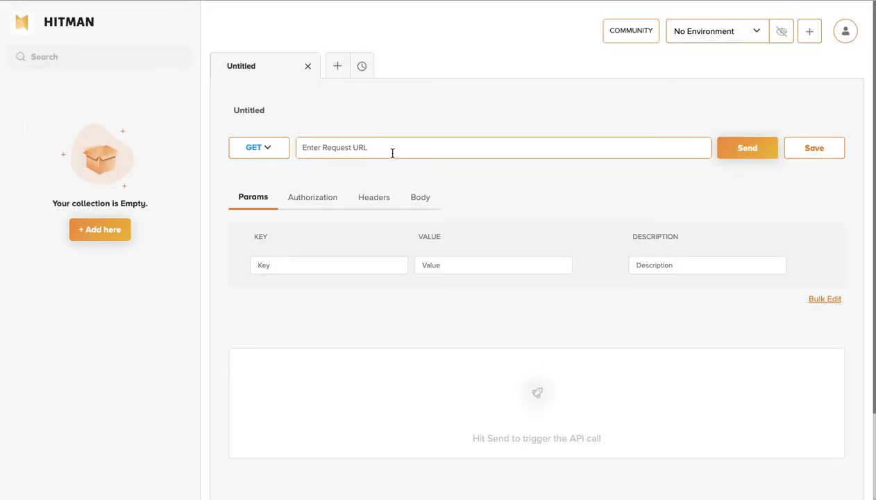
left_click(391, 148)
key("ctrl+v")
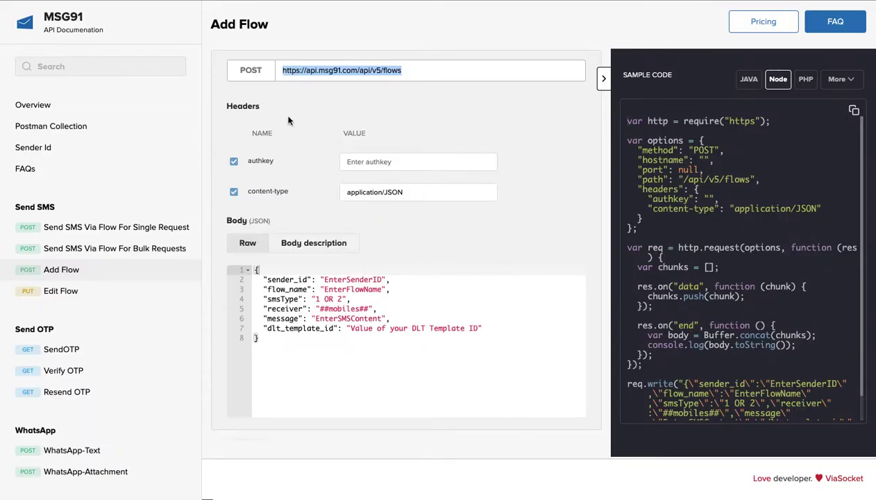
Set the method to POST and paste the docs' Add Flow sample as a raw JSON body
left_click(368, 317)
key("ctrl+a")
key("ctrl+c")
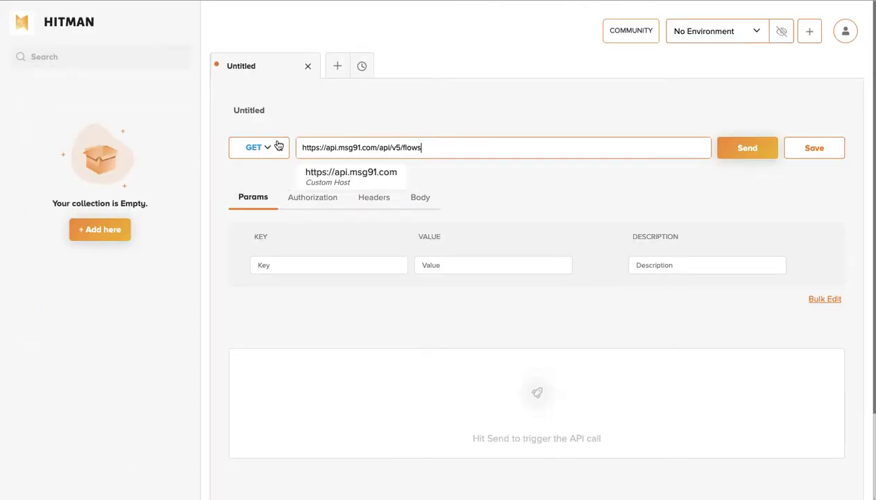
left_click(278, 146)
left_click(279, 196)
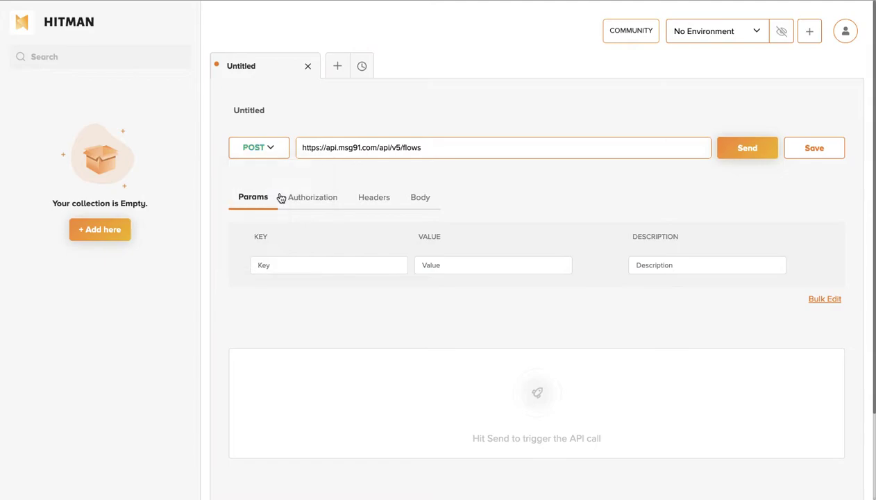
left_click(430, 199)
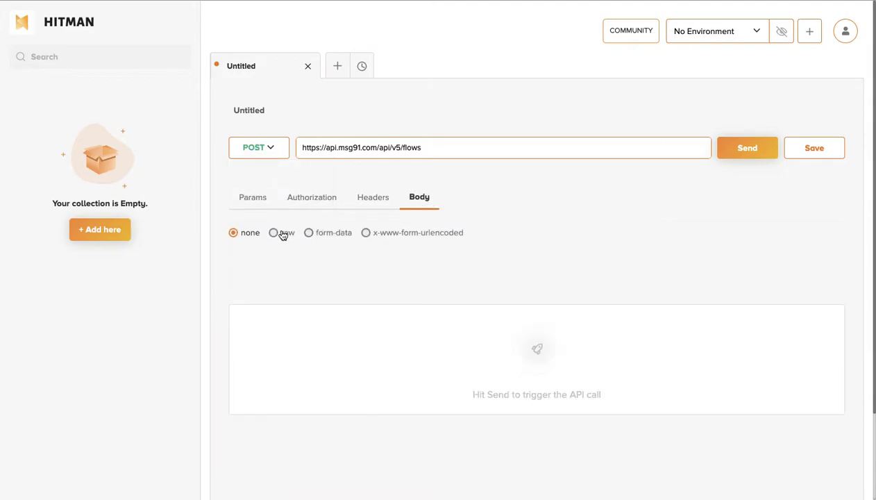
left_click(278, 233)
left_click(499, 241)
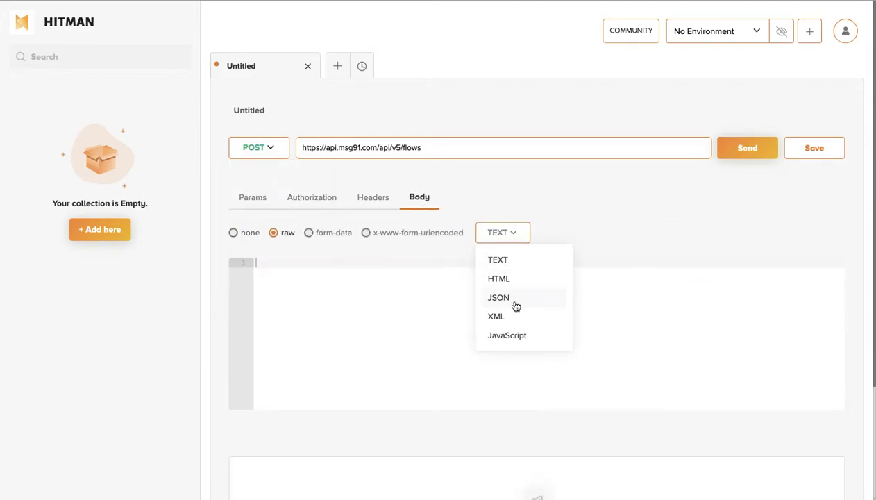
left_click(510, 300)
left_click(402, 286)
key("ctrl+v")
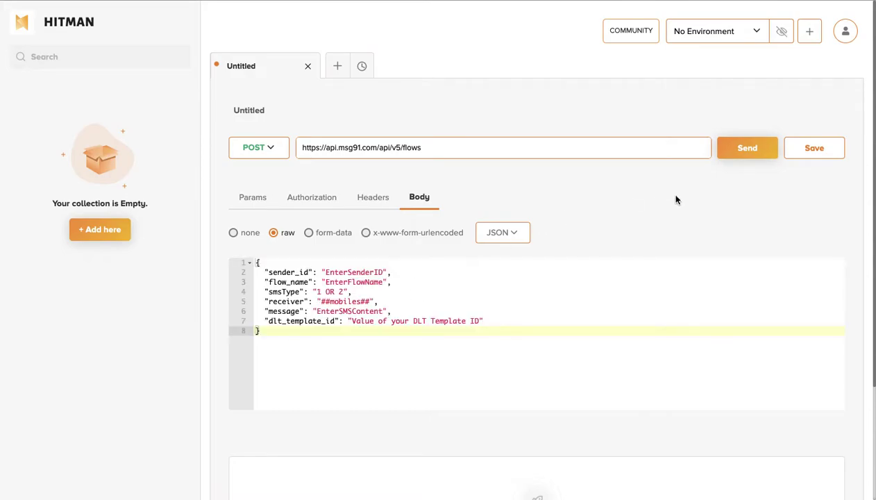
Send the POST flows request and review the 200 OK 'No Authorisation Provided' response
left_click(745, 160)
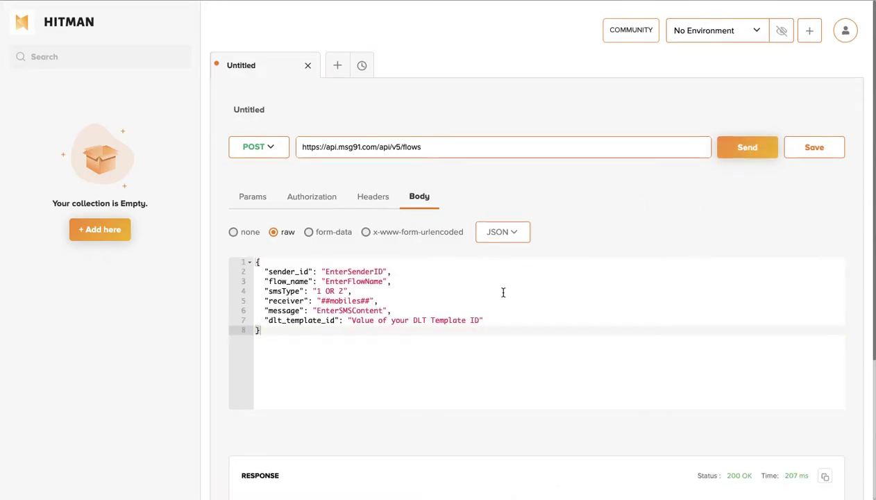
scroll(504, 293, "down", 3)
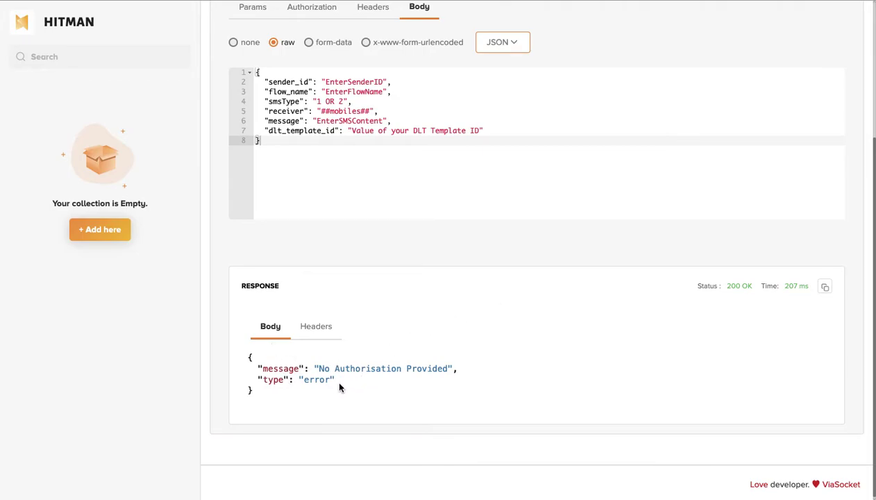
scroll(339, 387, "up", 3)
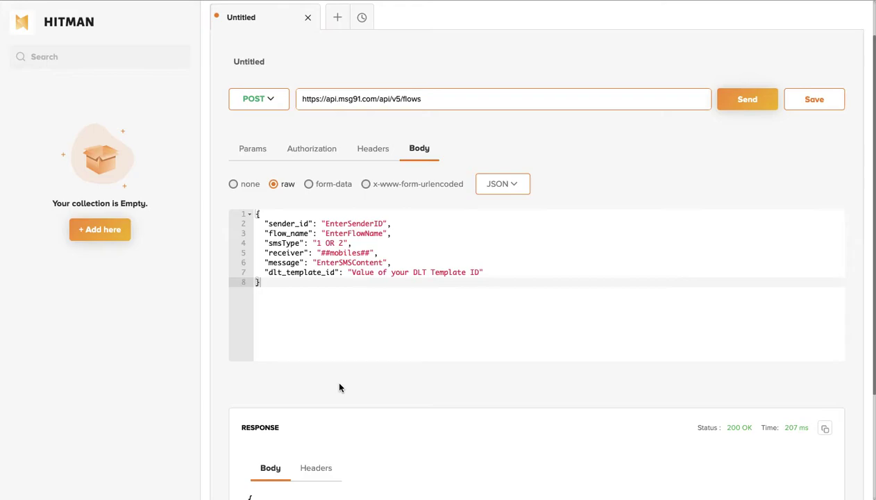
scroll(340, 388, "down", 2)
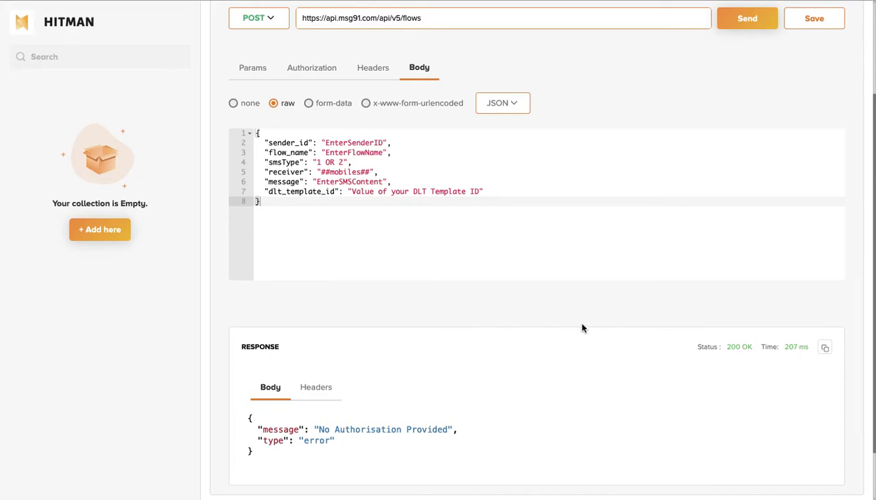
scroll(580, 323, "up", 3)
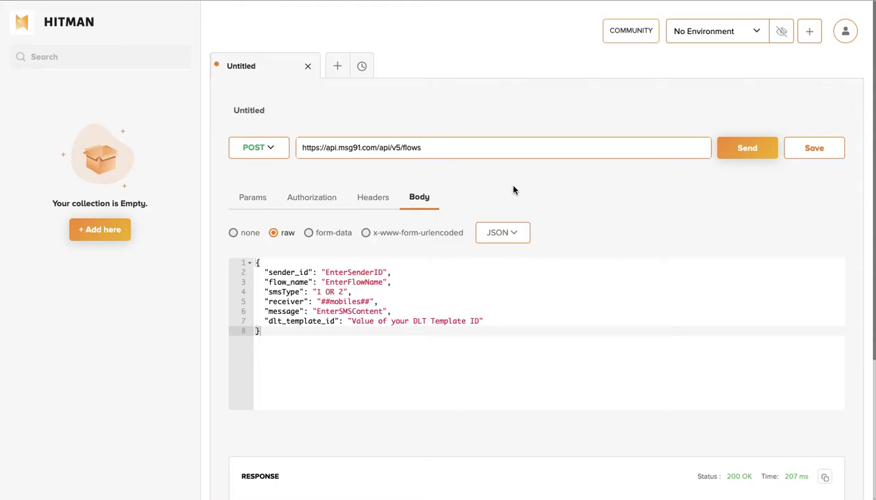
left_click(101, 236)
left_click(448, 258)
left_click(328, 144)
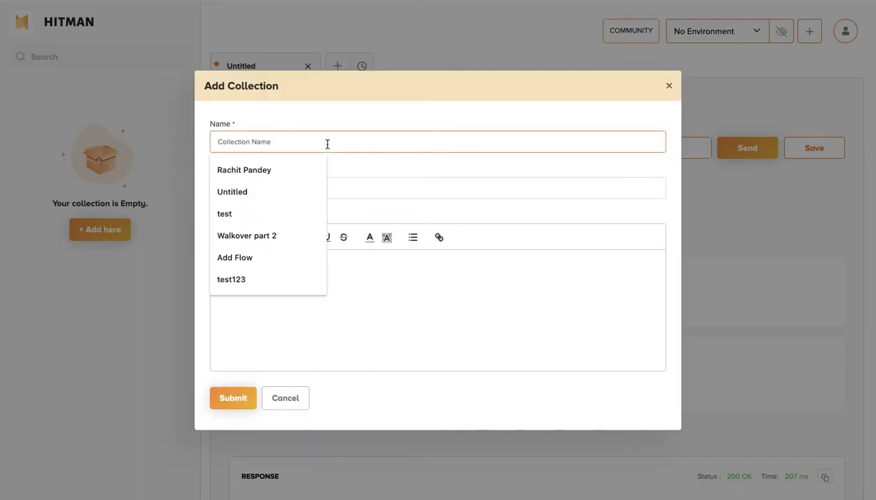
type("Test Collec")
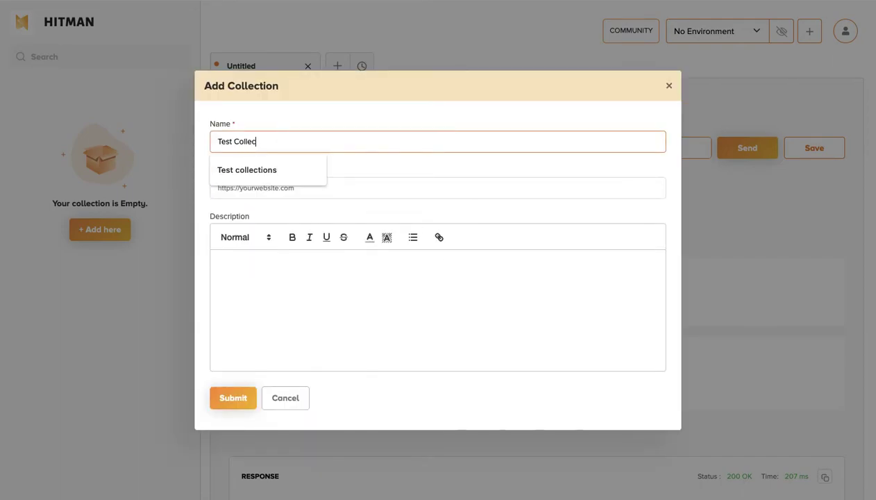
type("tions")
left_click(321, 168)
left_click(303, 183)
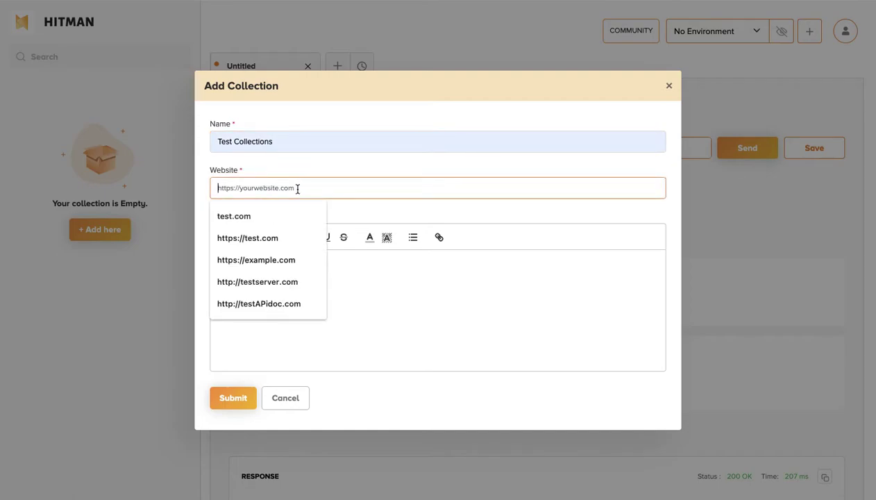
left_click(278, 237)
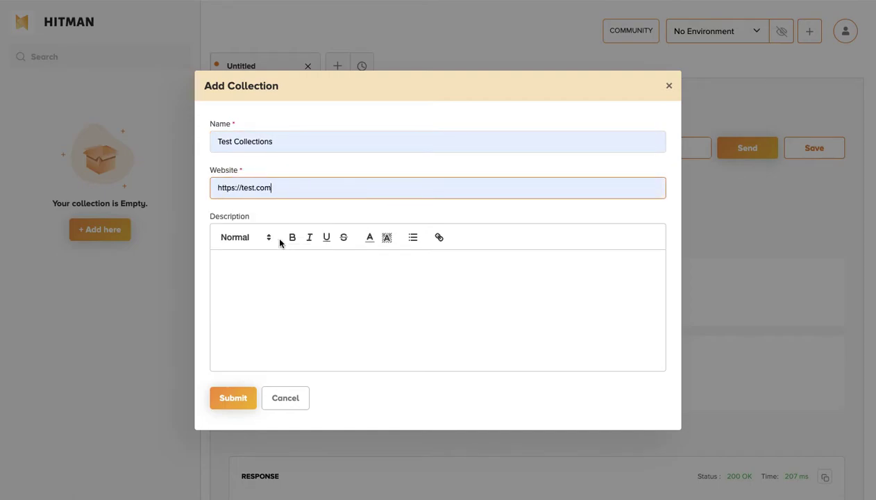
left_click(274, 258)
type("Test")
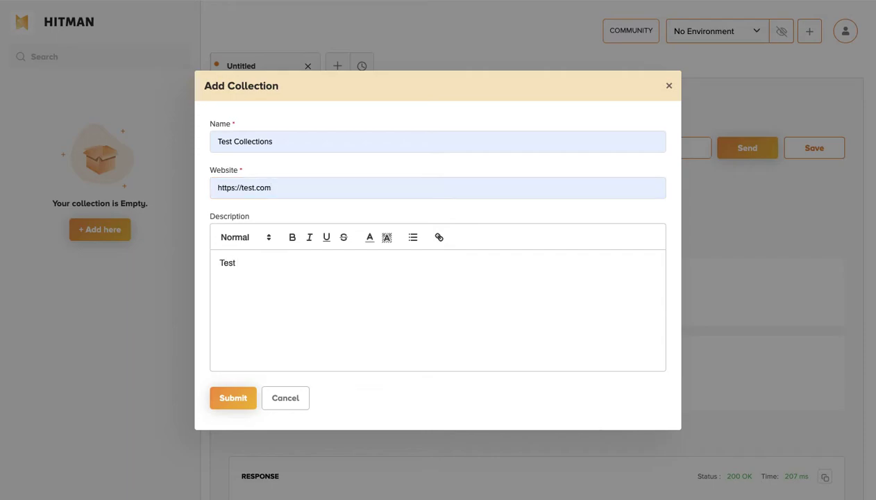
left_click(231, 401)
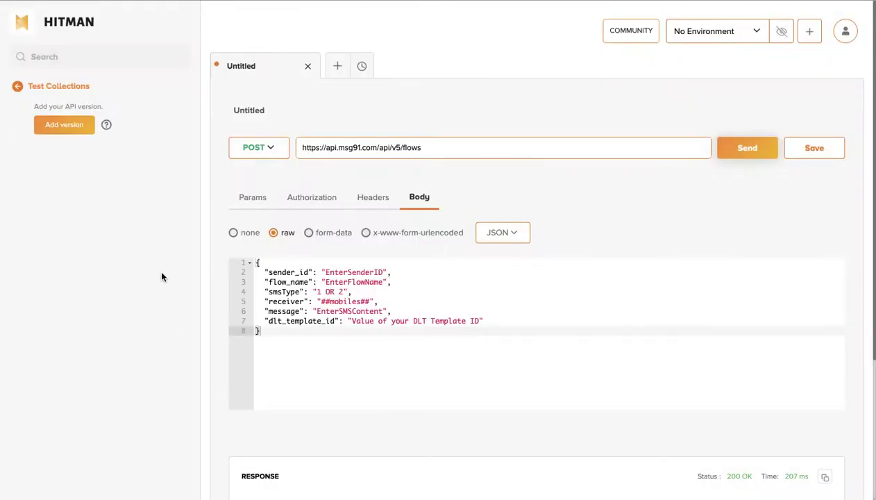
left_click(69, 127)
left_click(271, 245)
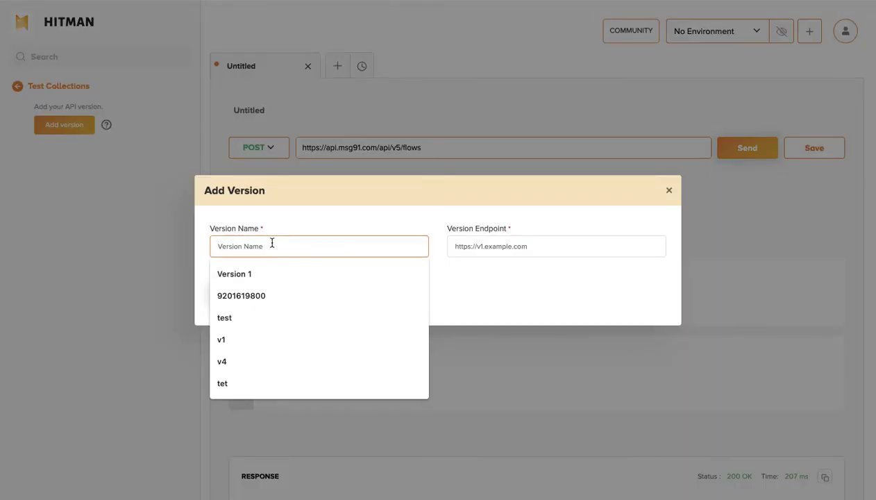
left_click(270, 273)
left_click(480, 248)
left_click(487, 344)
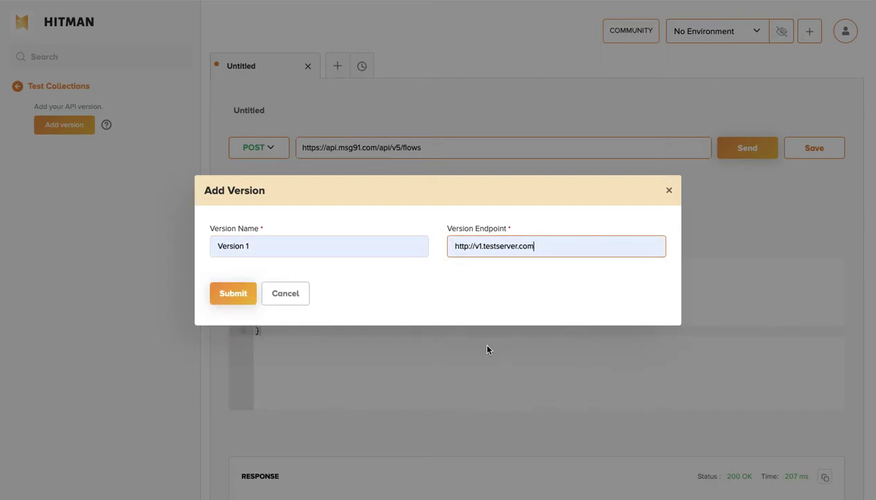
left_click(239, 293)
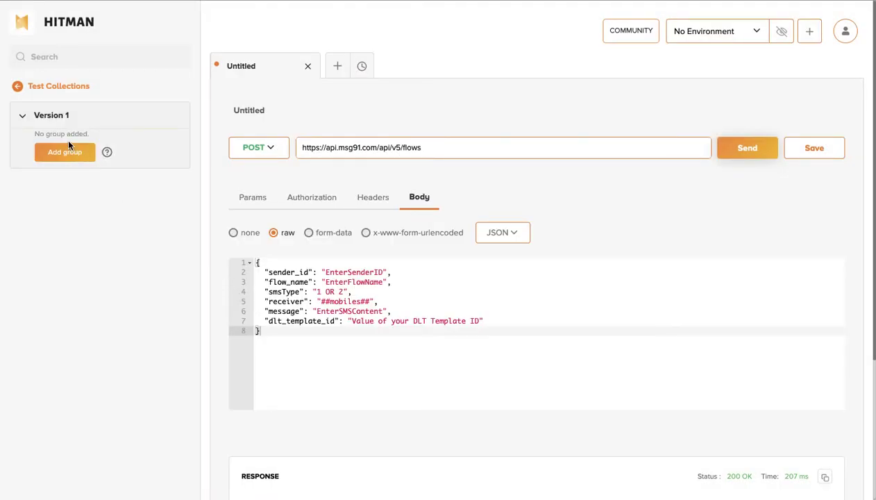
Add a group named Contact under Version 1
left_click(68, 159)
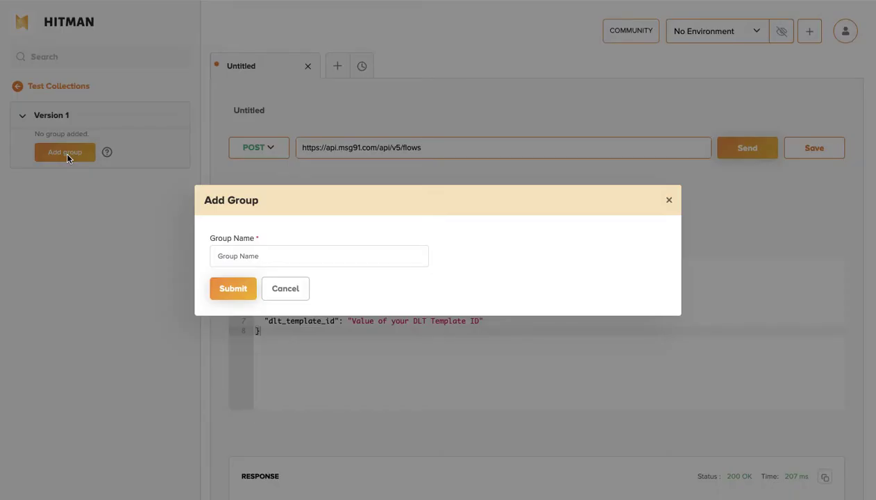
left_click(334, 262)
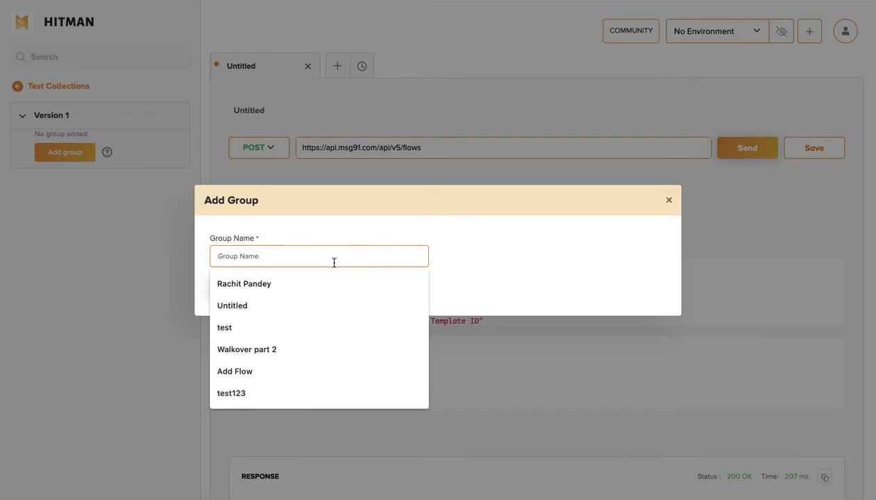
type("Create")
key("BackSpace")
key("BackSpace")
key("BackSpace")
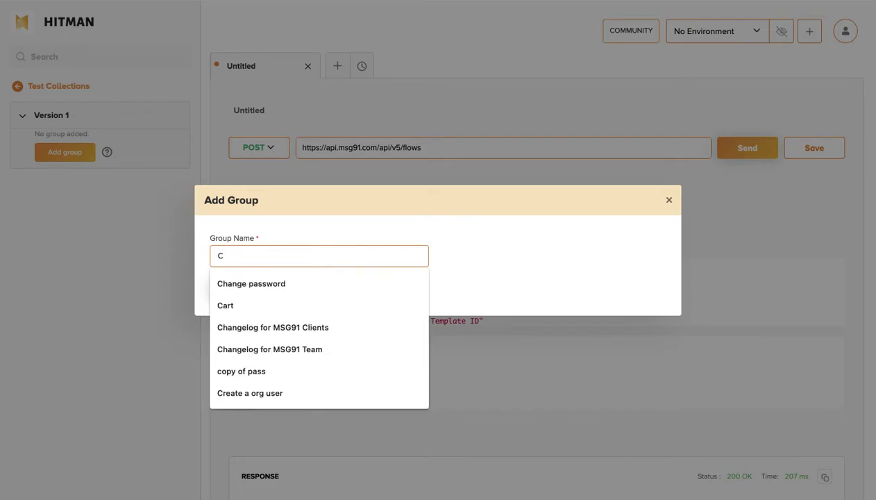
type("ontact")
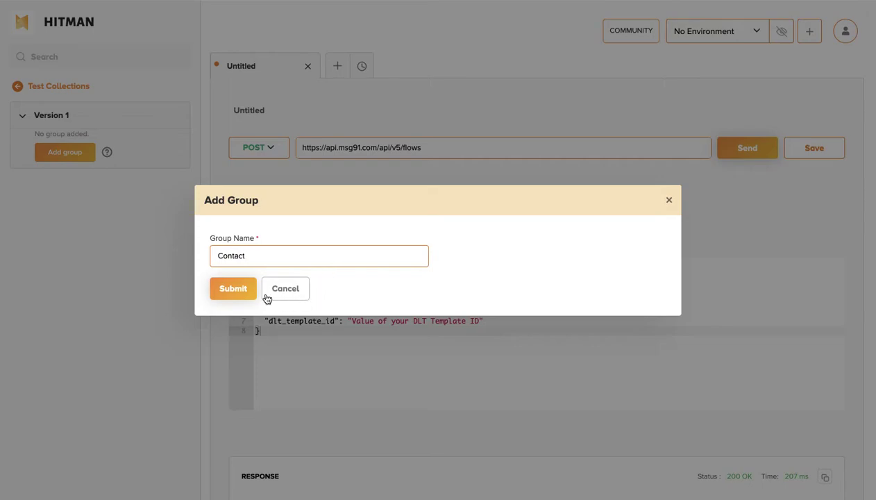
left_click(240, 285)
Add an endpoint named Create to the Contact group
left_click(89, 179)
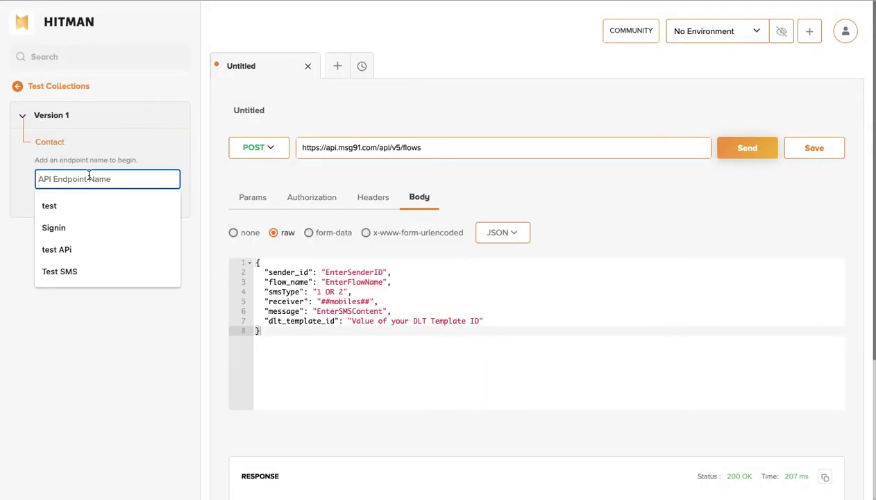
type("Create")
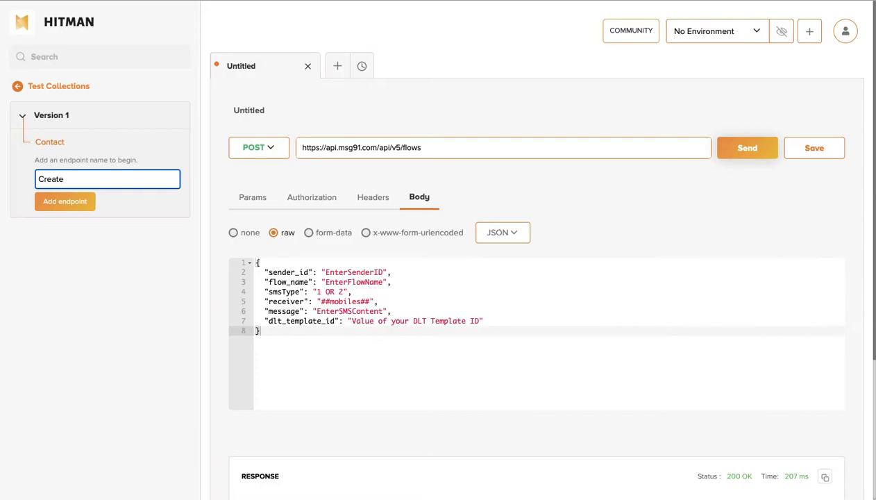
left_click(63, 200)
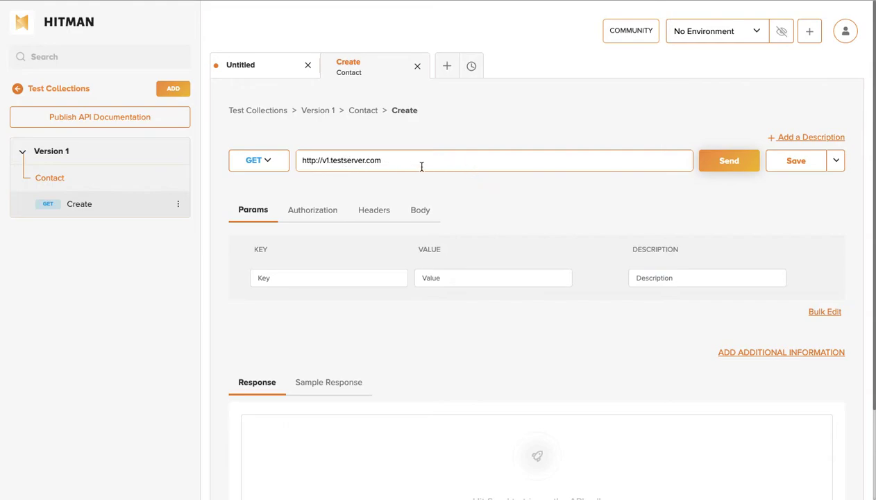
left_click(421, 160)
type("/")
type("create.")
type("php")
left_click(324, 277)
left_click(319, 301)
left_click(316, 308)
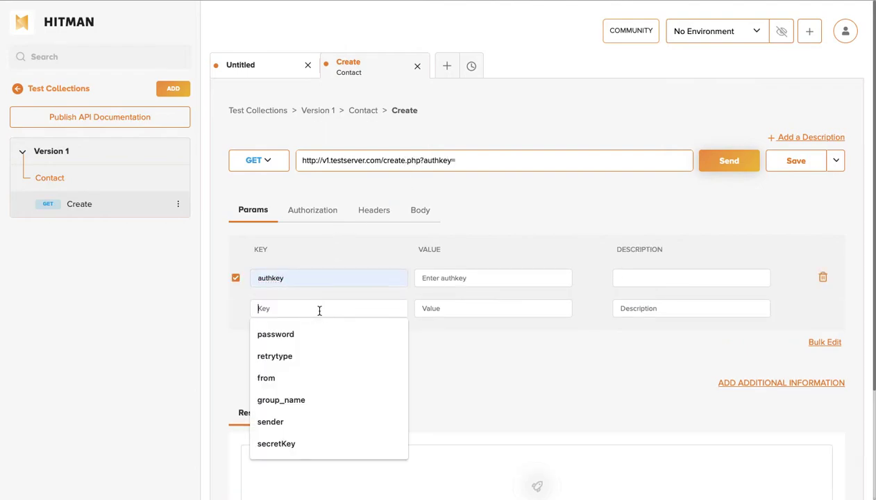
left_click(312, 336)
left_click(313, 338)
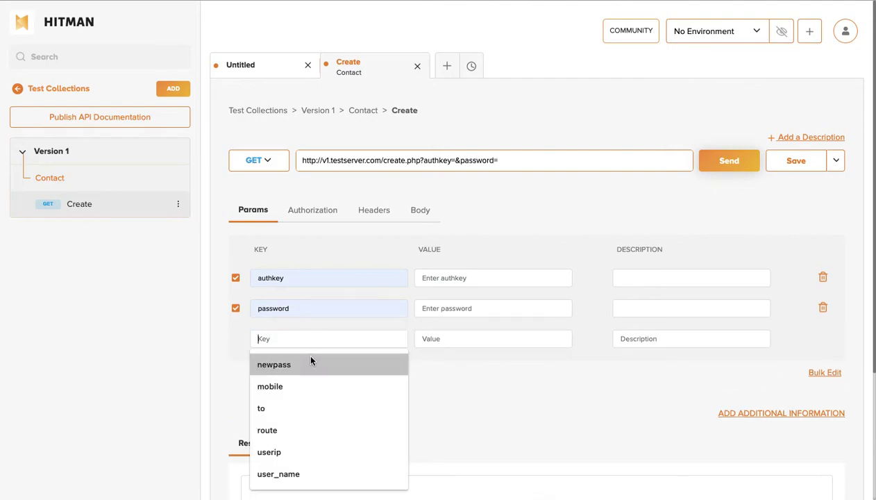
left_click(310, 369)
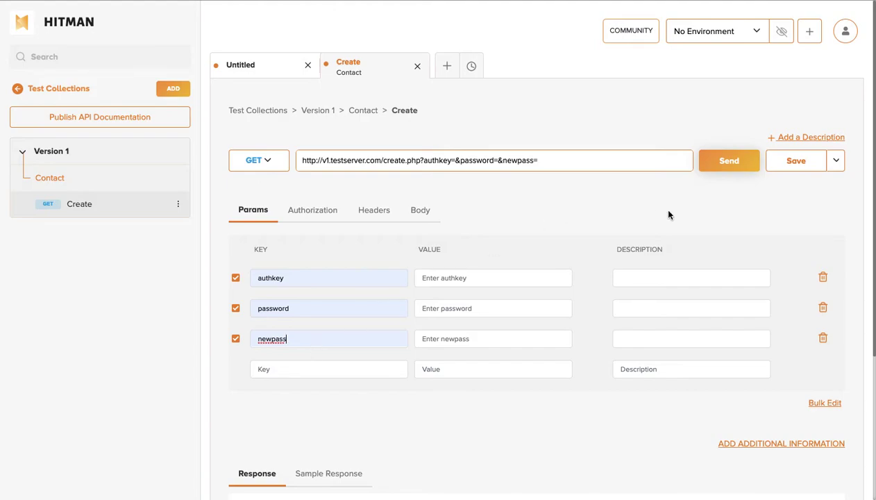
Save the Create request and add an Edit Contact endpoint under Version 1's Contact group
left_click(809, 162)
left_click(169, 91)
left_click(363, 317)
left_click(281, 228)
left_click(273, 254)
left_click(500, 227)
left_click(490, 253)
left_click(290, 267)
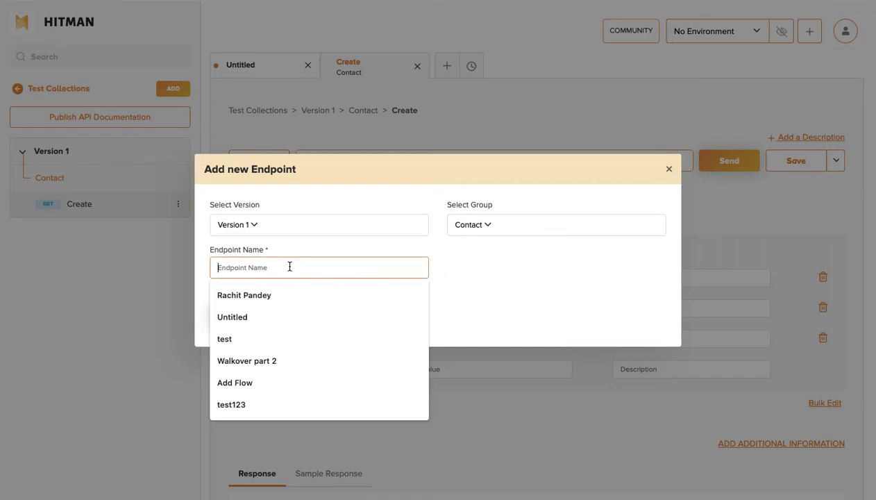
type("Edit C")
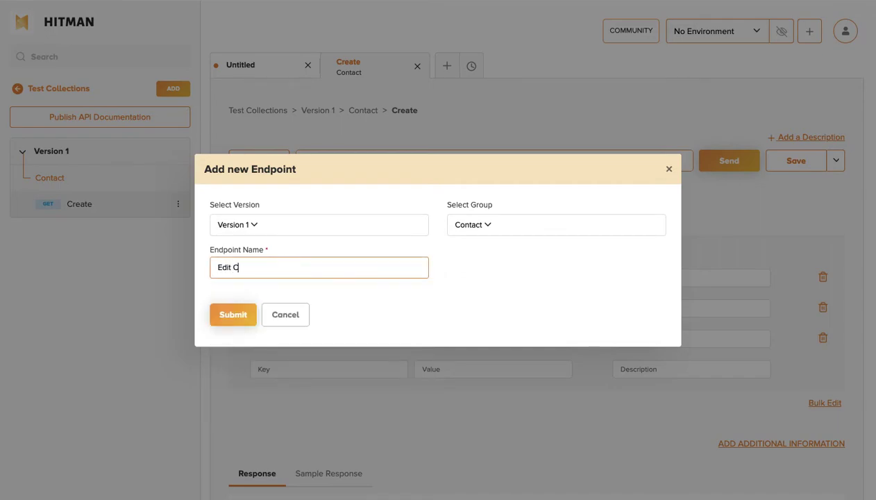
type("ontact")
left_click(238, 312)
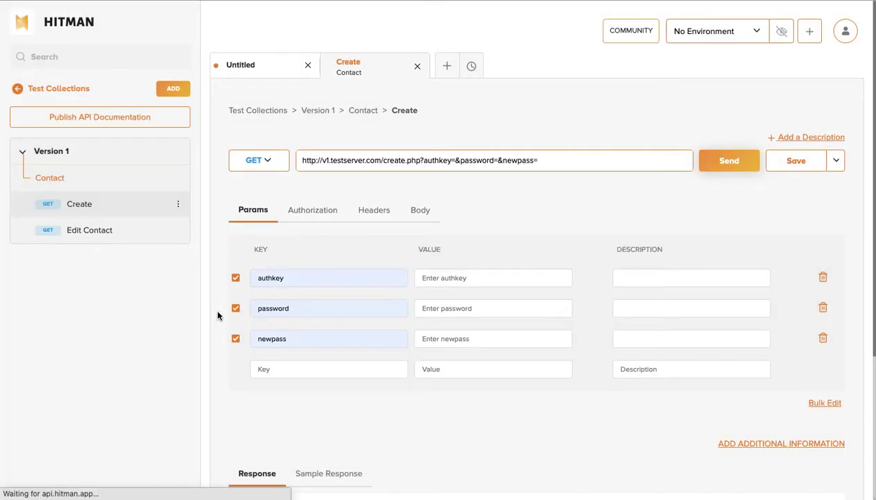
Point Edit Contact at /edit.php with authkey, password and newpass keys, and save it
left_click(443, 164)
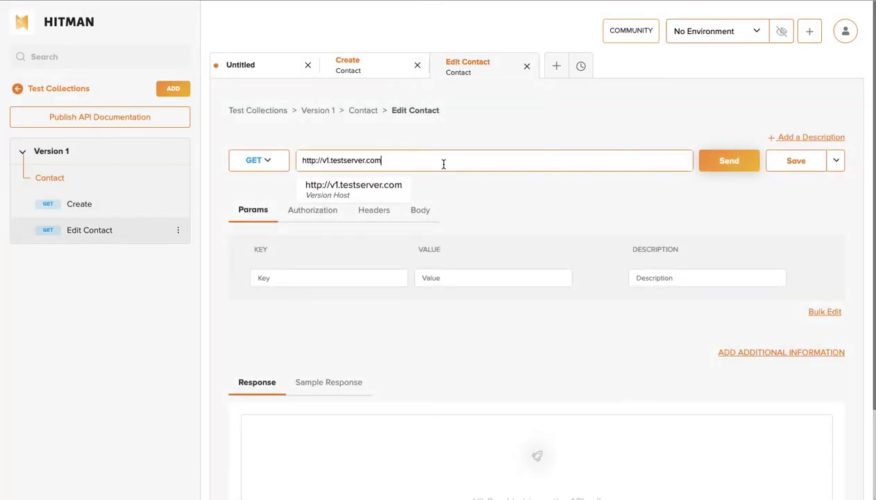
type("/")
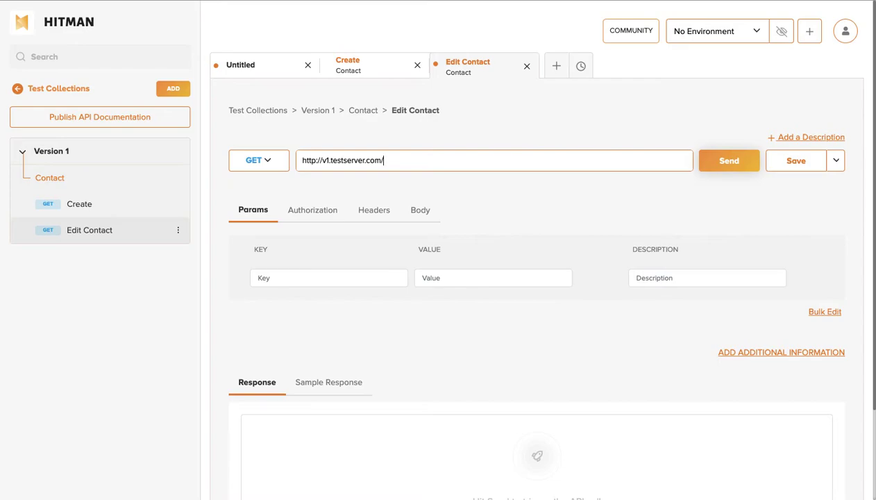
type("edit.php")
left_click(299, 278)
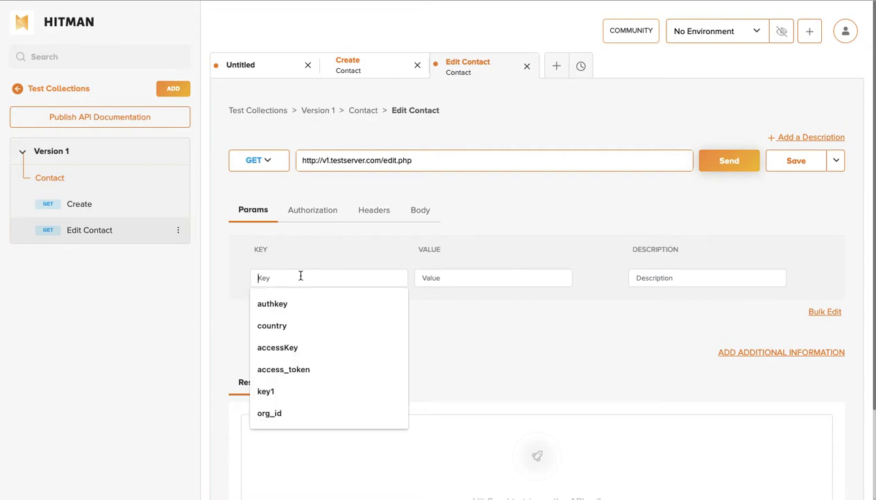
left_click(296, 303)
left_click(295, 303)
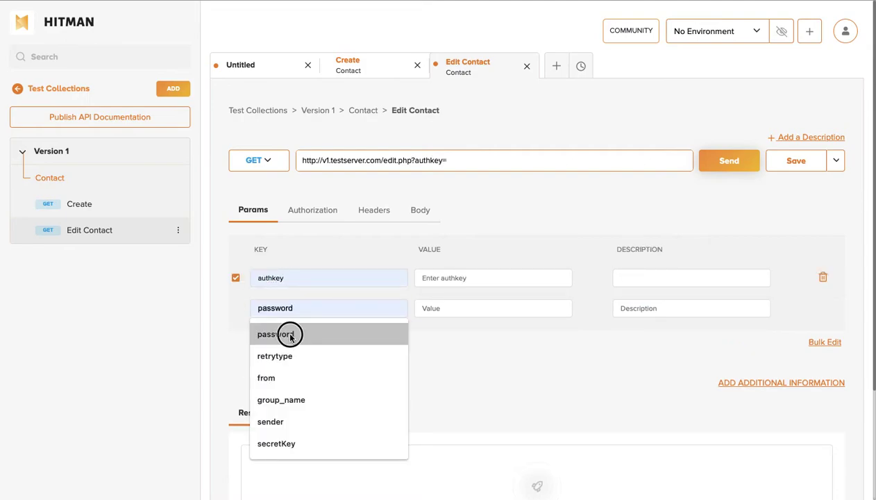
left_click(290, 332)
left_click(288, 343)
left_click(282, 366)
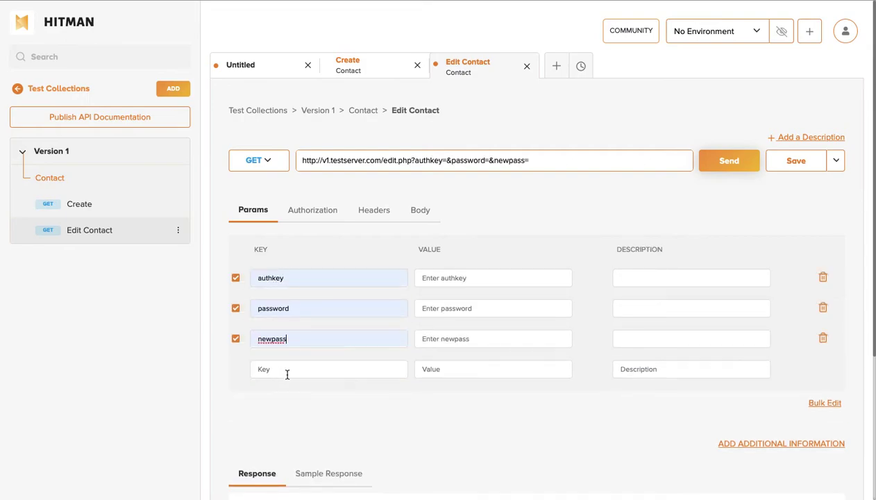
left_click(793, 173)
Select all Version 1 endpoints for documentation publishing and continue to site settings
left_click(83, 118)
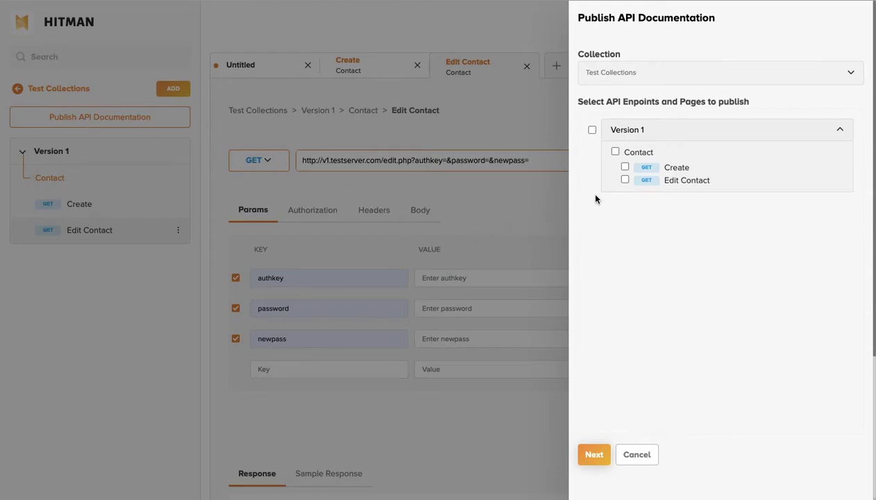
left_click(591, 132)
left_click(594, 455)
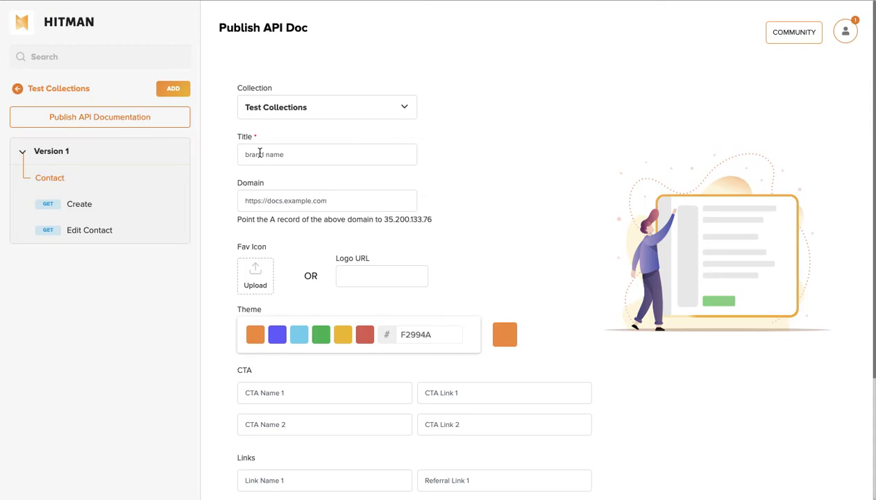
Enter 'Test collection' as the site title and select the domain's A-record IP 35.200.133.76
left_click(259, 154)
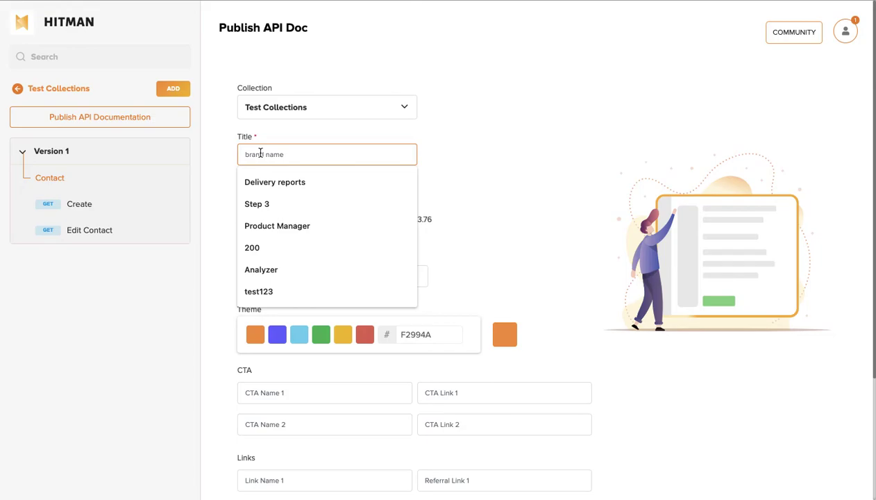
type("Test collect")
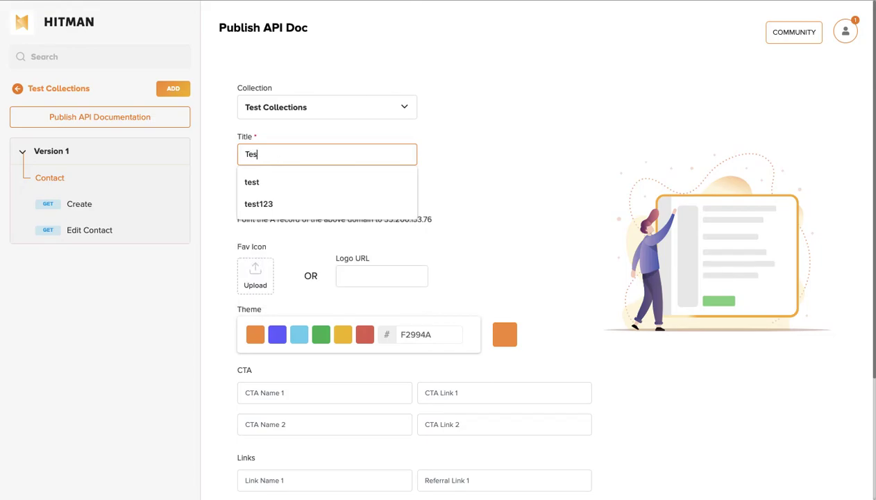
type("ions")
key("BackSpace")
left_click(269, 201)
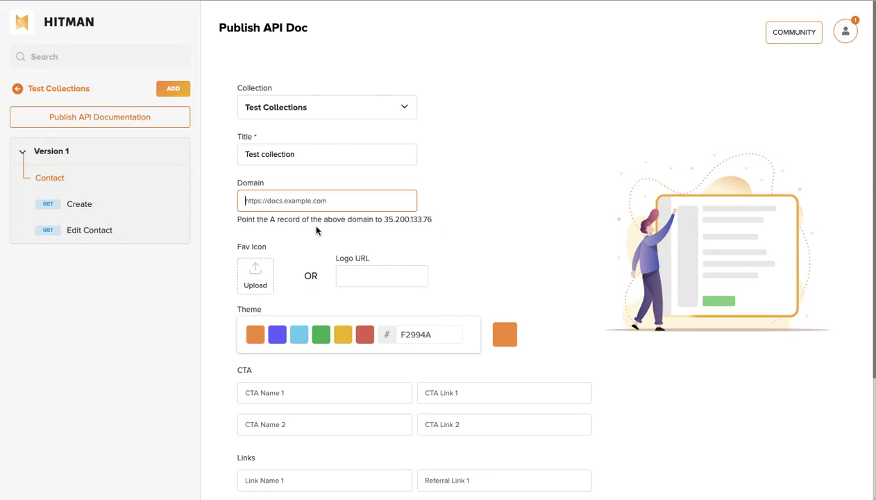
left_click_drag(446, 222, 382, 219)
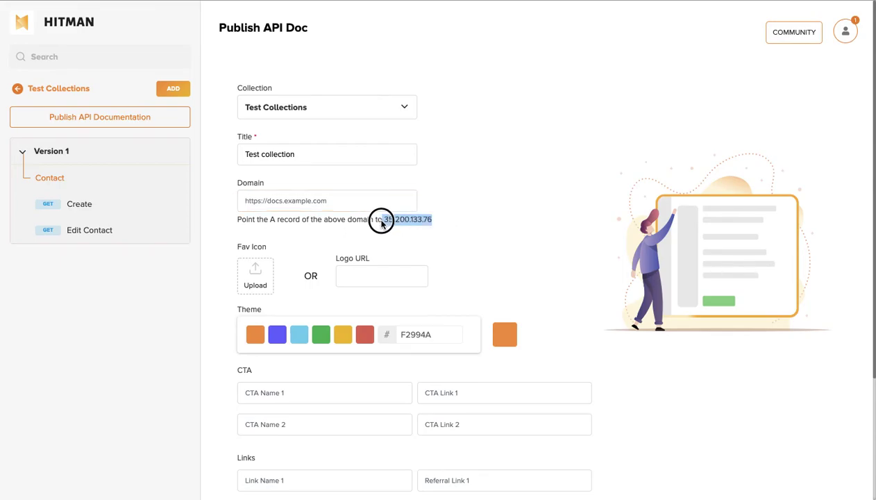
left_click(320, 240)
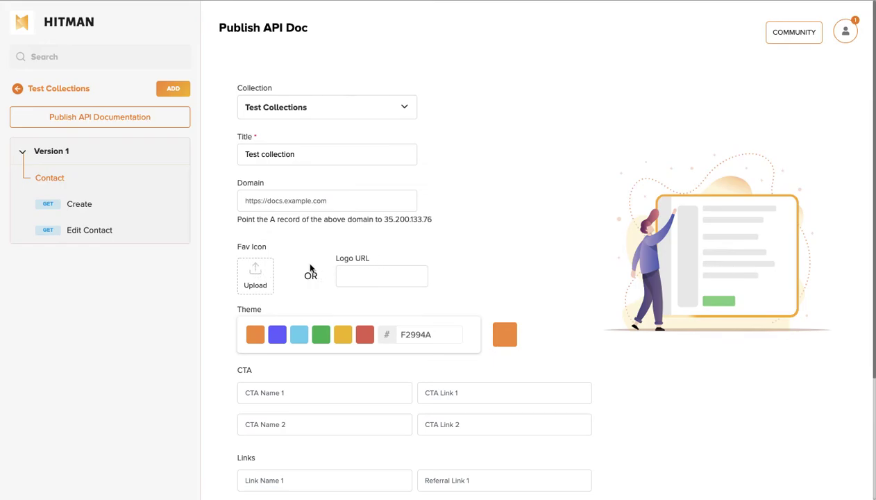
Pick the blue 686EFF theme, add a Pricing CTA with the pasted msg91 link, and save
scroll(309, 271, "down", 1)
left_click(279, 292)
scroll(282, 297, "down", 1)
left_click(277, 298)
type("Priding")
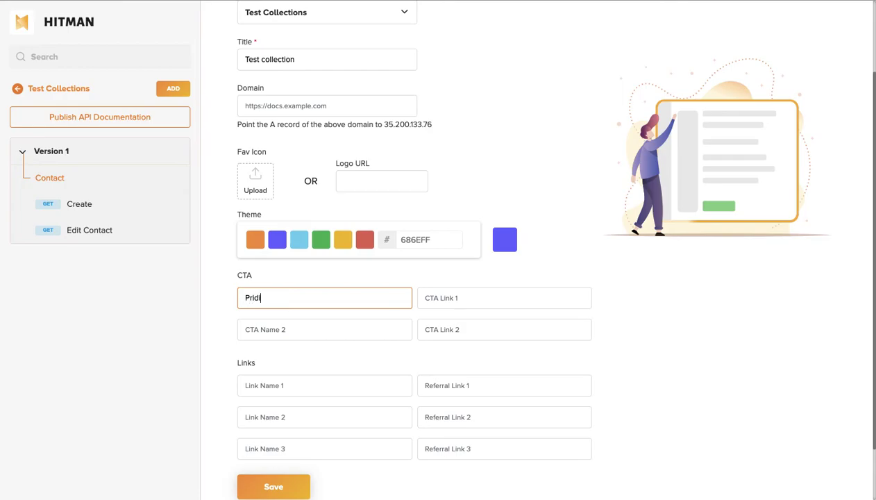
key("BackSpace")
key("BackSpace")
key("BackSpace")
type("ricing")
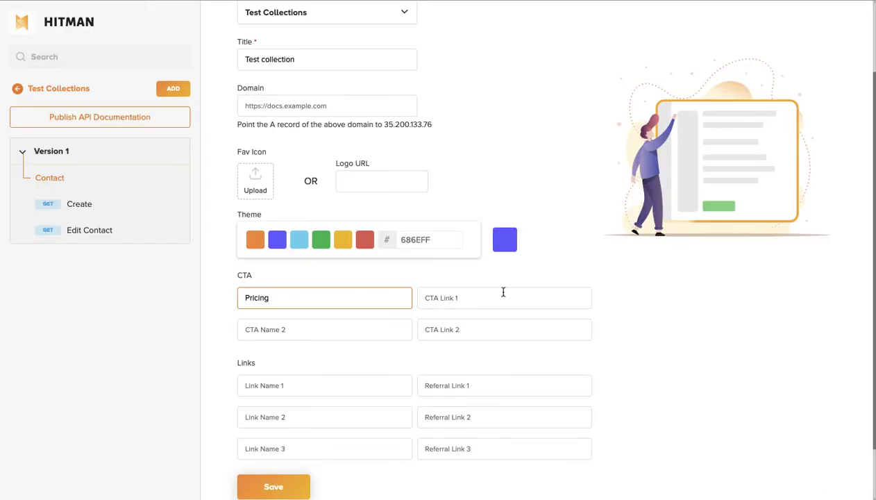
left_click(498, 291)
key("ctrl+v")
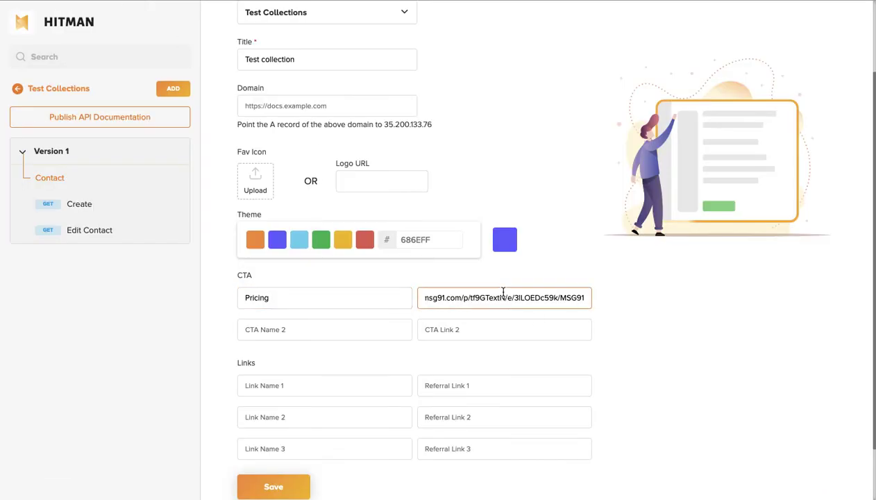
left_click(290, 477)
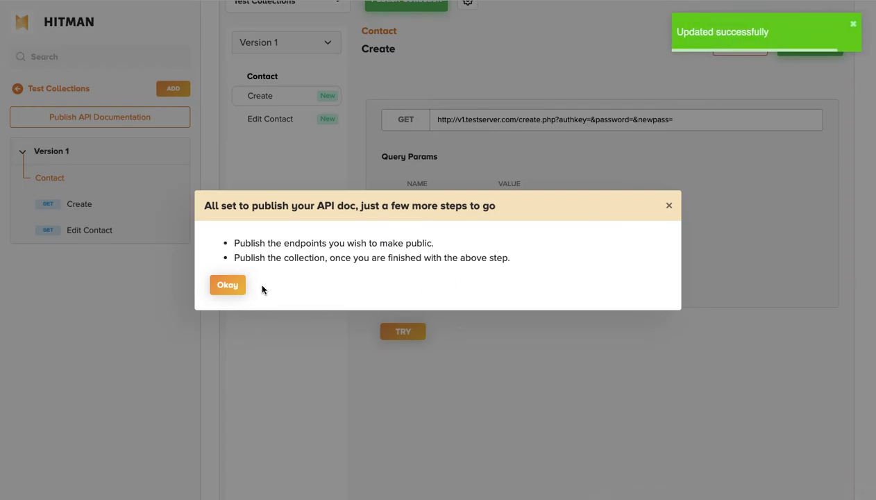
Dismiss the notice and publish both the Create and Edit Contact endpoints
left_click(238, 285)
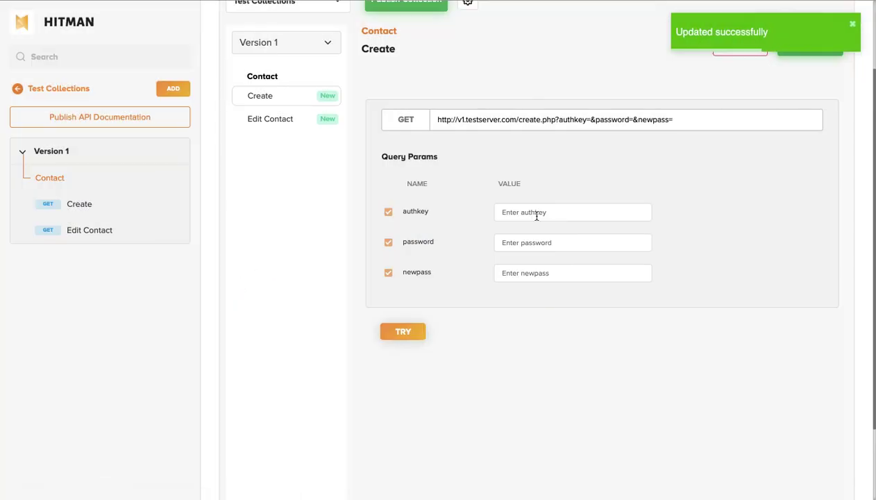
scroll(538, 215, "up", 2)
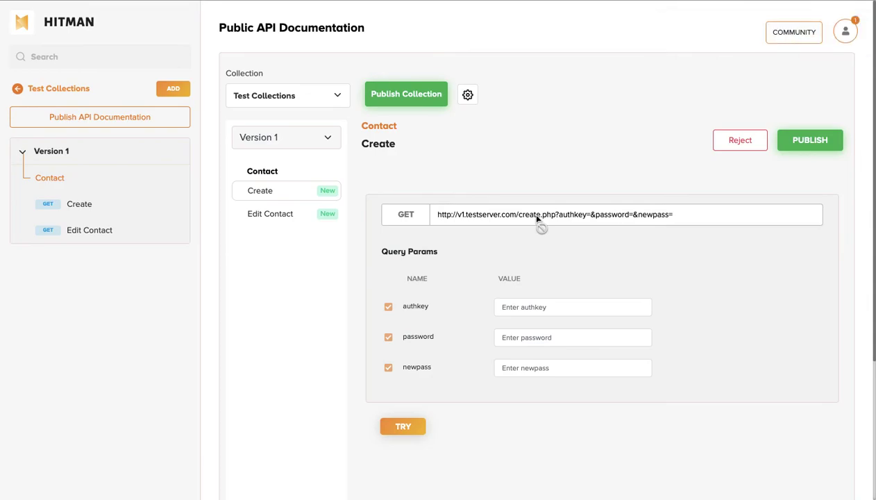
left_click(807, 146)
left_click(255, 217)
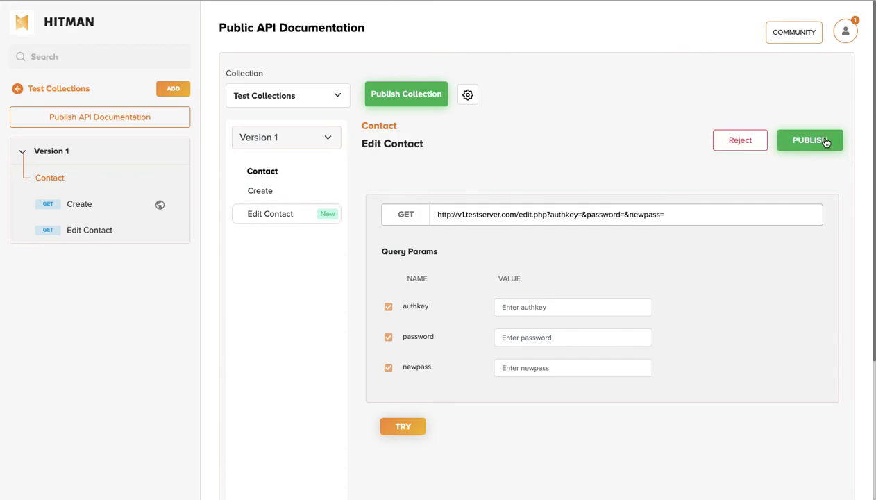
left_click(825, 143)
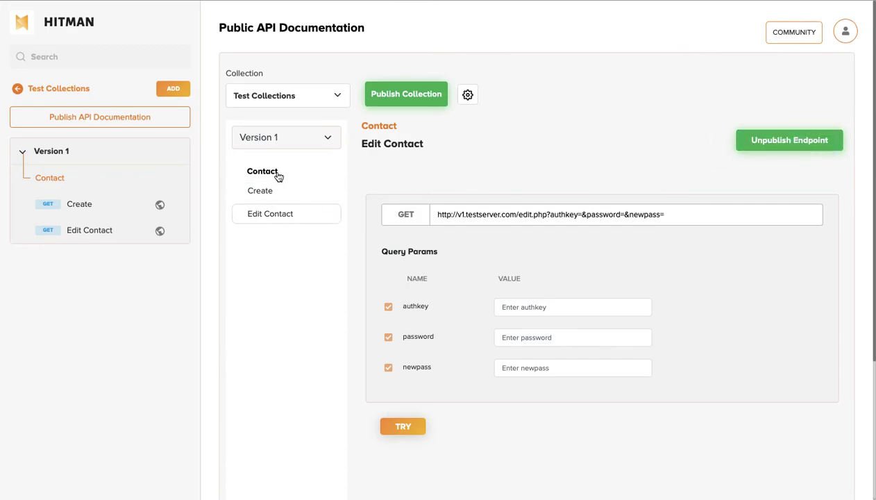
Publish Test Collections and view its Edit Contact and Create pages on the live docs site
left_click(407, 97)
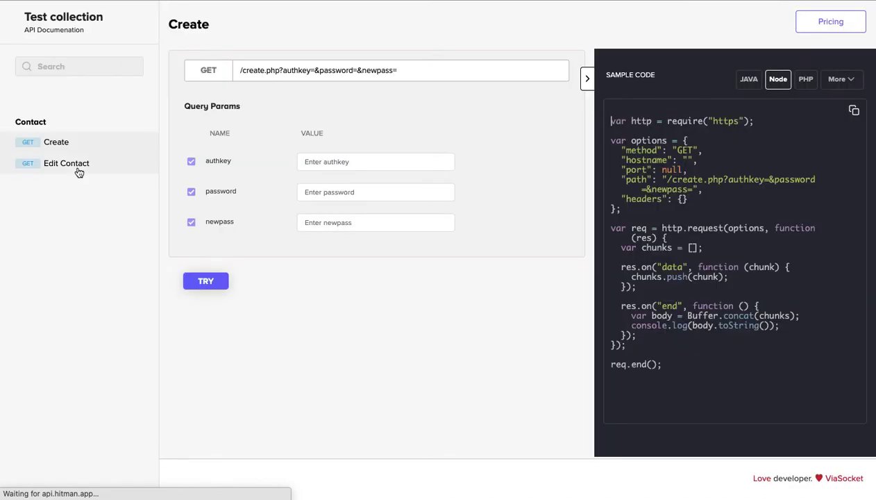
left_click(77, 168)
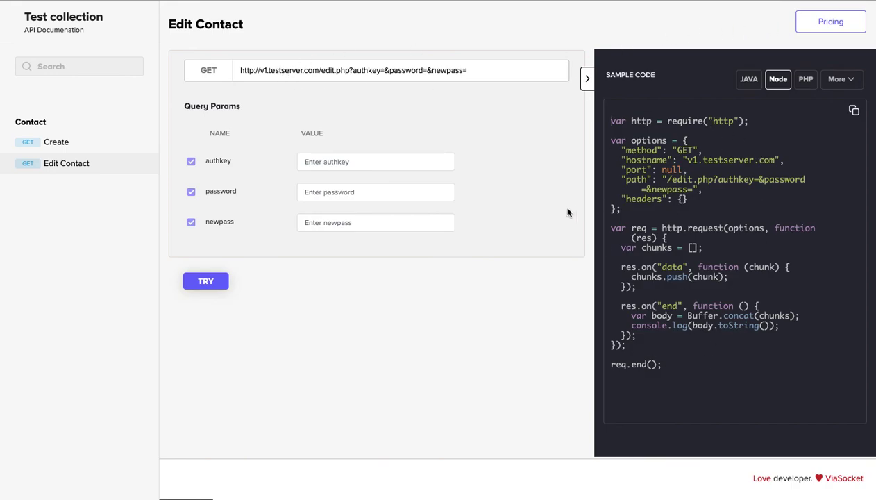
left_click(73, 143)
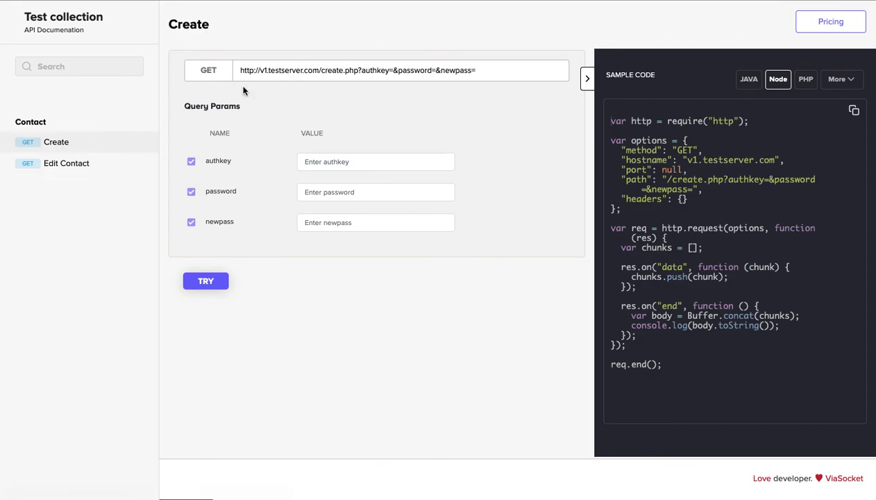